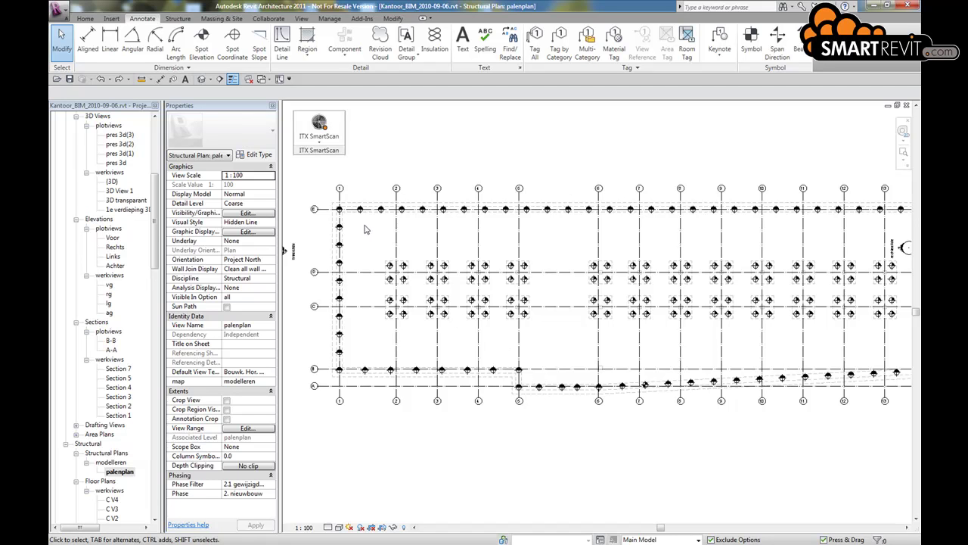
Zoom in, select the pile at grid E/1, and bring up ITX SmartScan for it.
scroll(348, 219, up, 3)
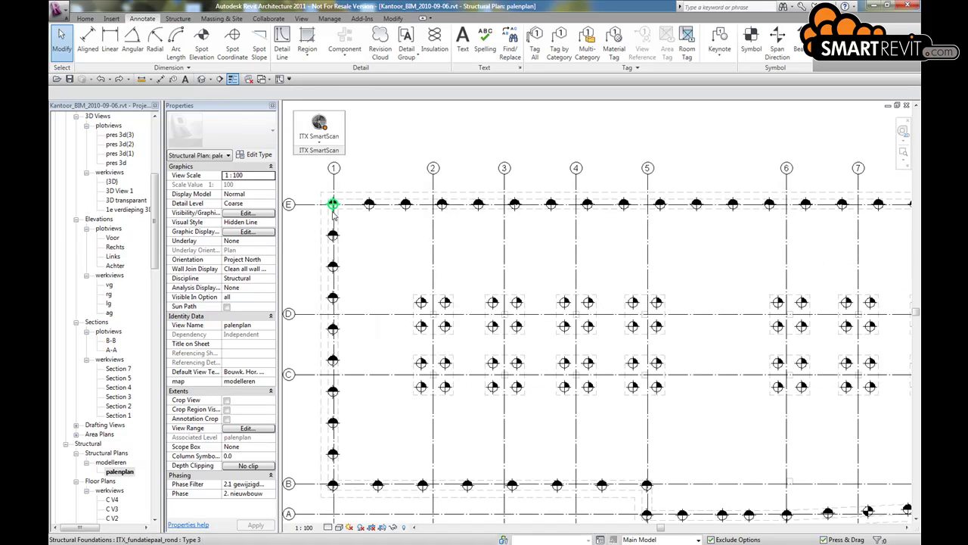
click(333, 205)
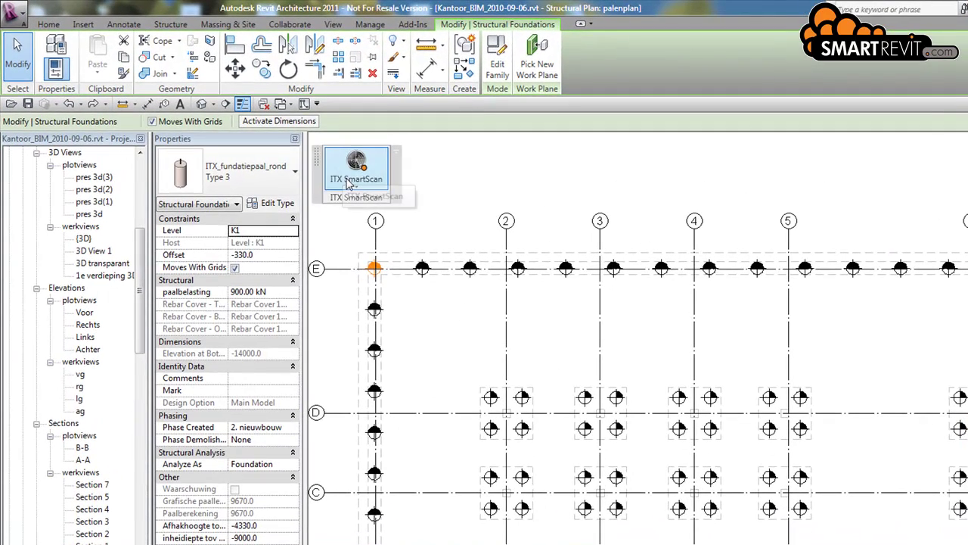
click(349, 185)
Browse the foundation groups, settle on the ITX_fundatiepaal piles, and pick the first Mark cell.
click(363, 215)
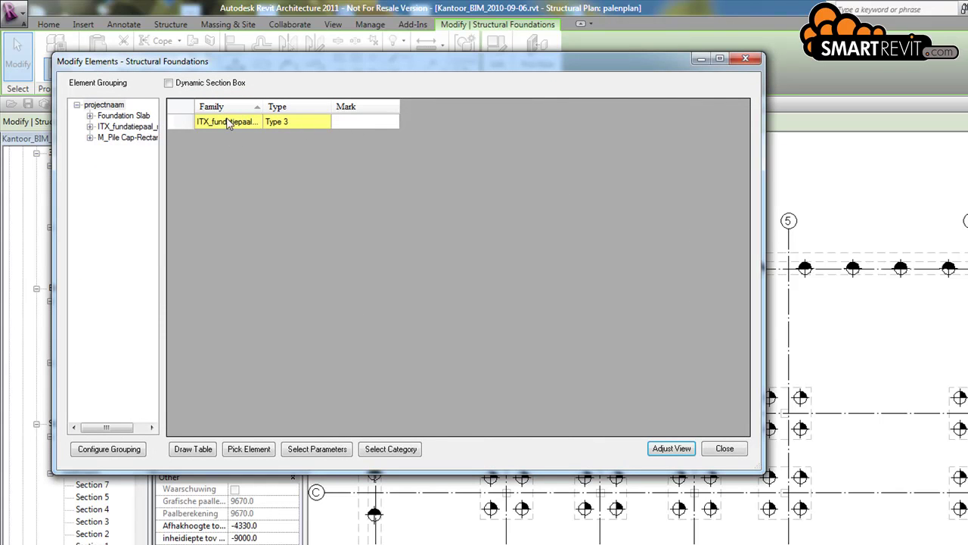
click(117, 116)
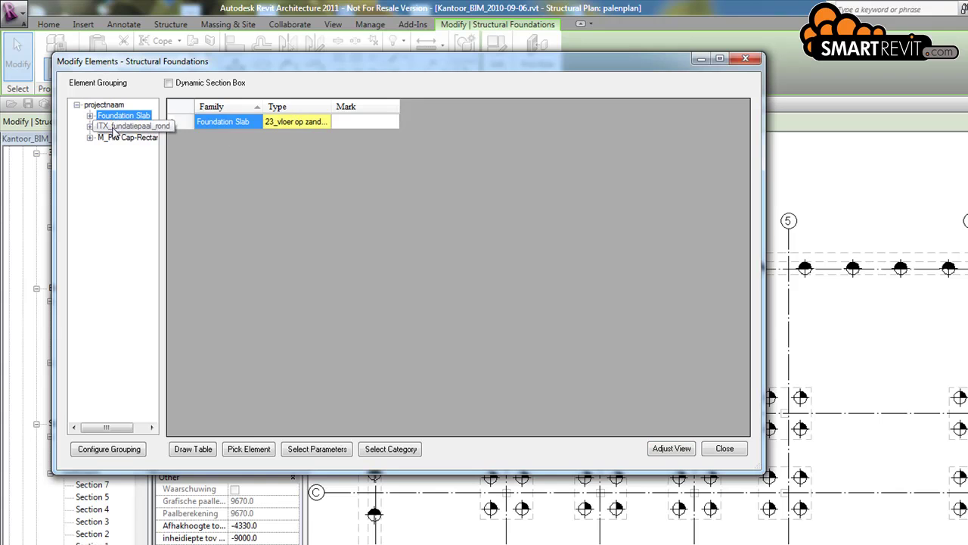
click(113, 127)
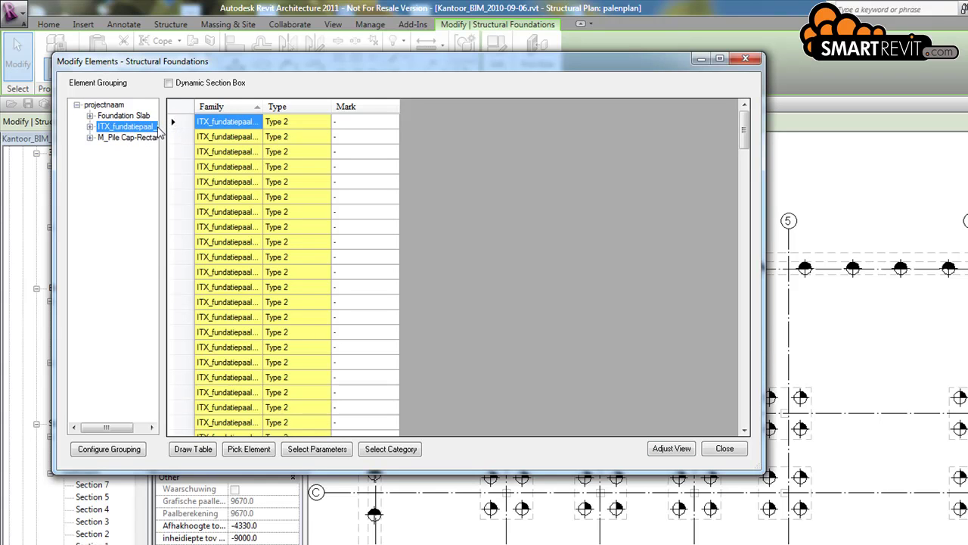
click(106, 106)
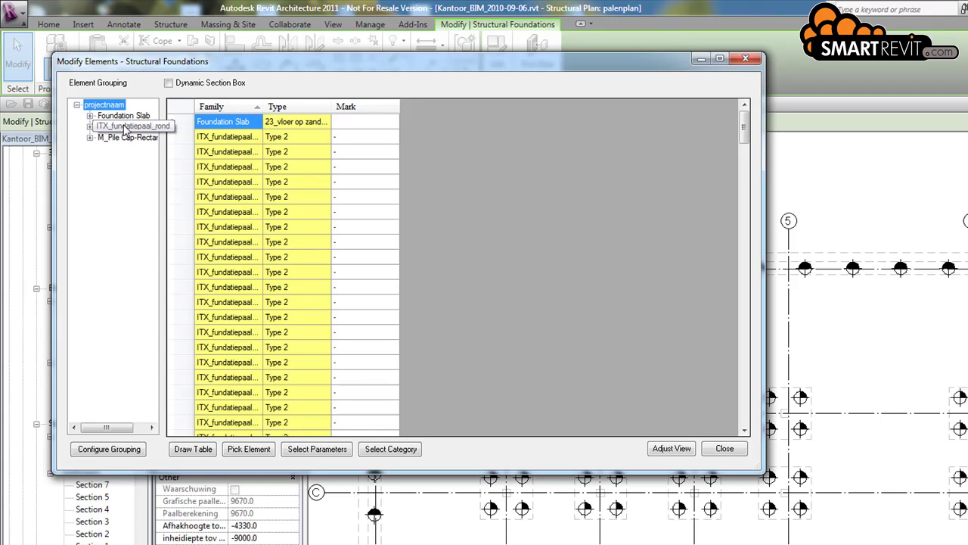
click(125, 127)
click(357, 123)
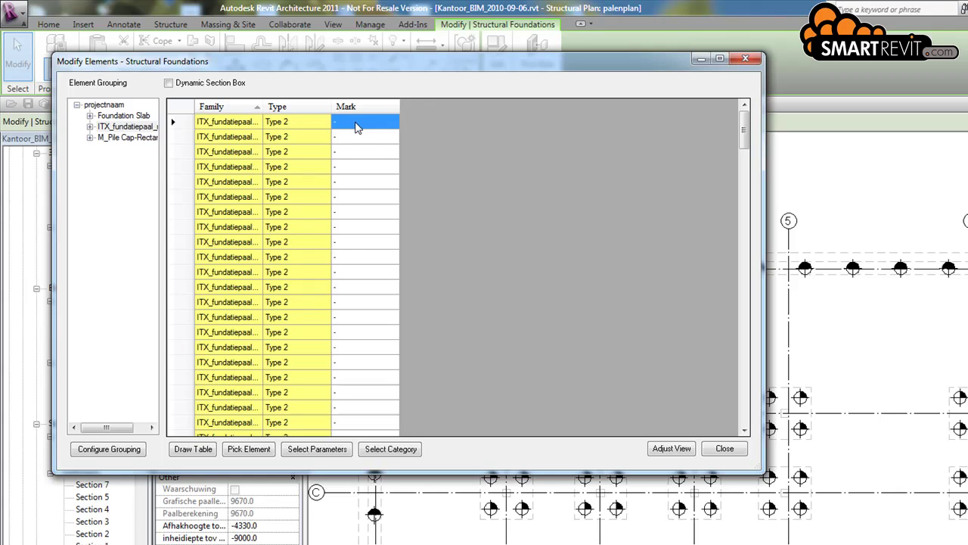
Launch Sort Mark from the Mark cell's context menu, targeting the Mark parameter.
right_click(357, 127)
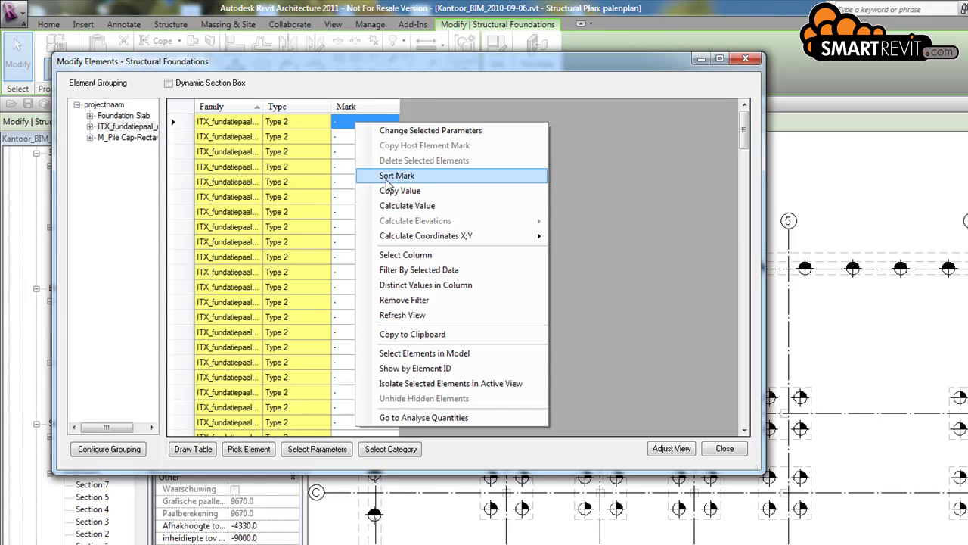
click(386, 179)
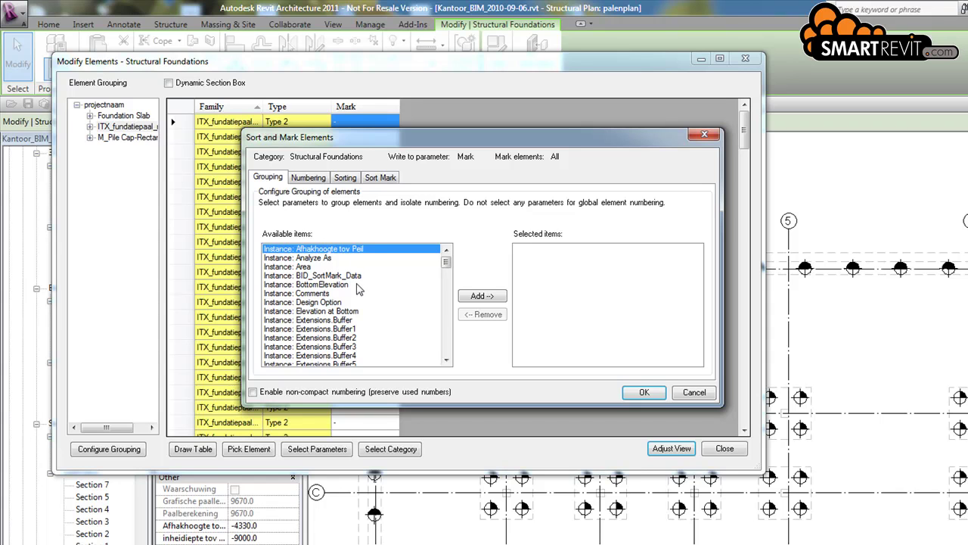
mouse_move(446, 263)
mouse_down()
mouse_move(451, 337)
mouse_move(450, 254)
mouse_up()
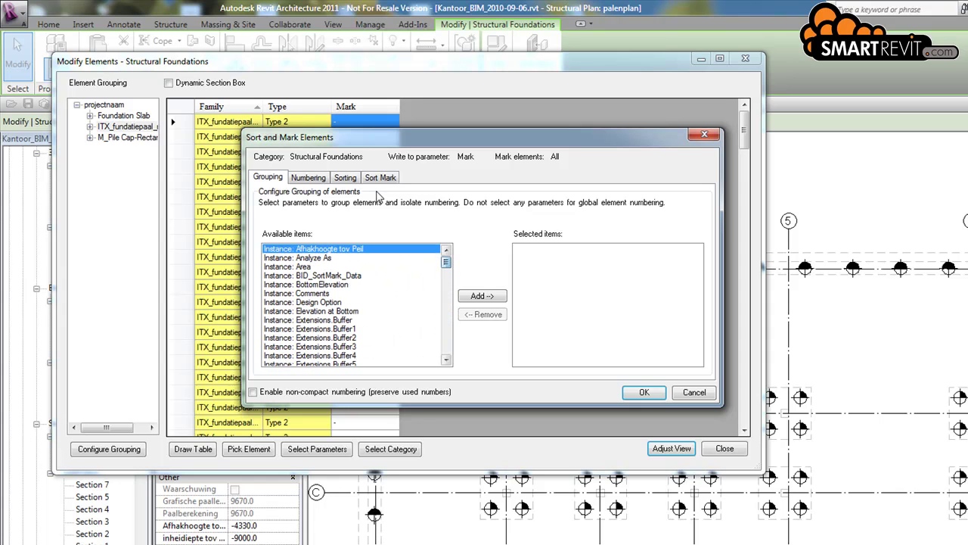
Review the Numbering settings, with Instance: Id as the only selected item.
click(311, 178)
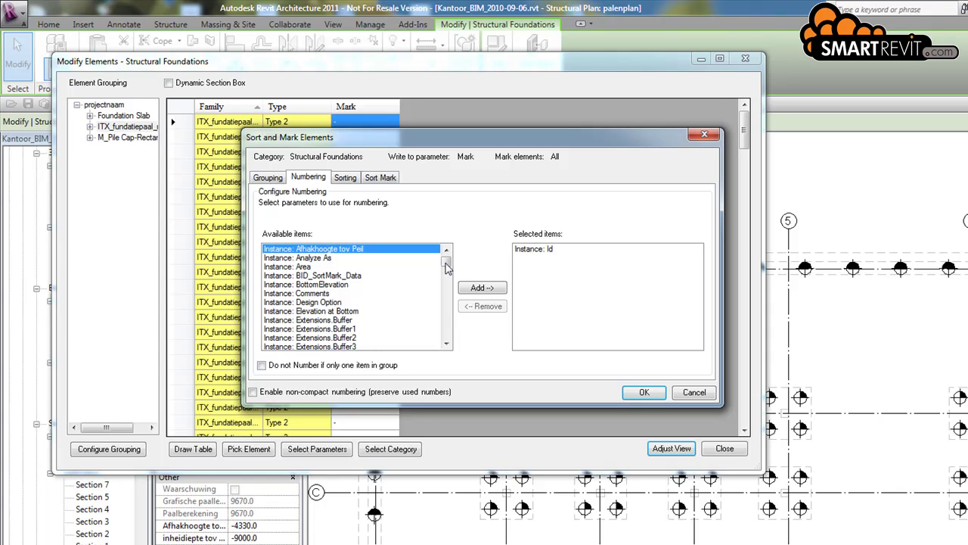
drag(446, 263, 452, 303)
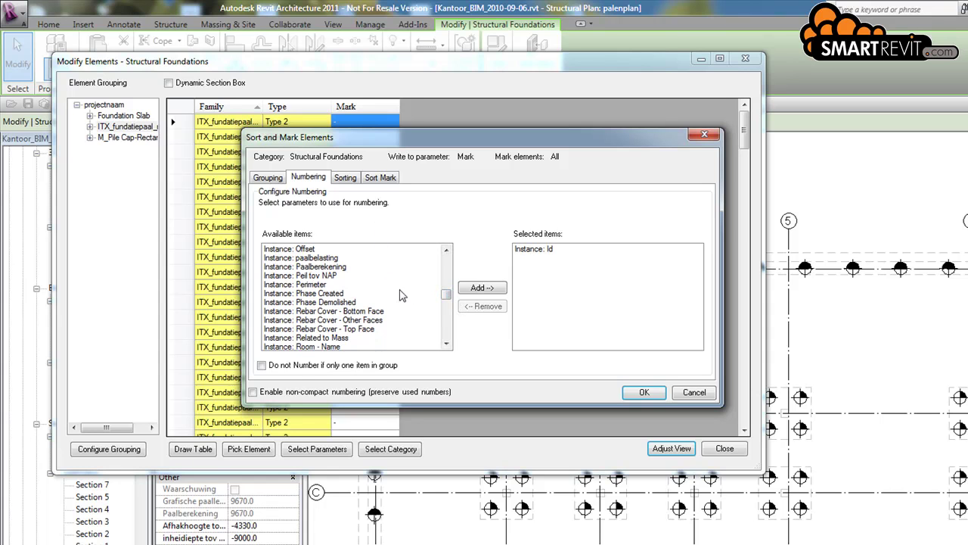
drag(448, 296, 446, 318)
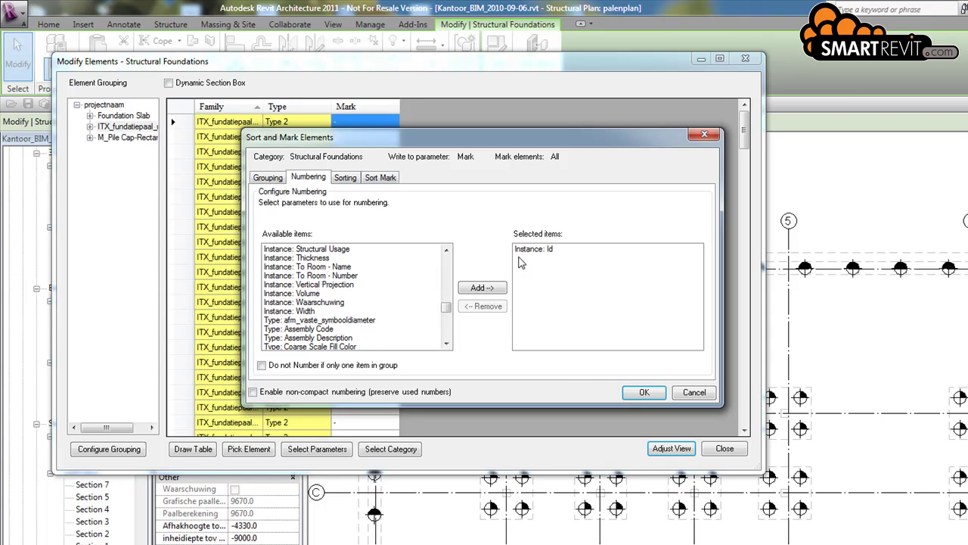
Review sorting by Element position Z, X, Y and the Calculated: Sort Mark Number composition.
click(346, 179)
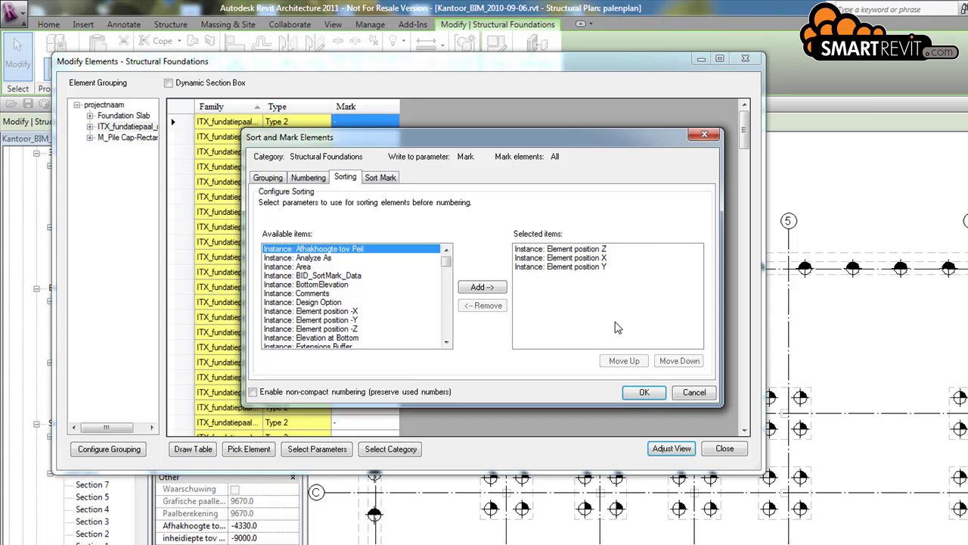
click(386, 180)
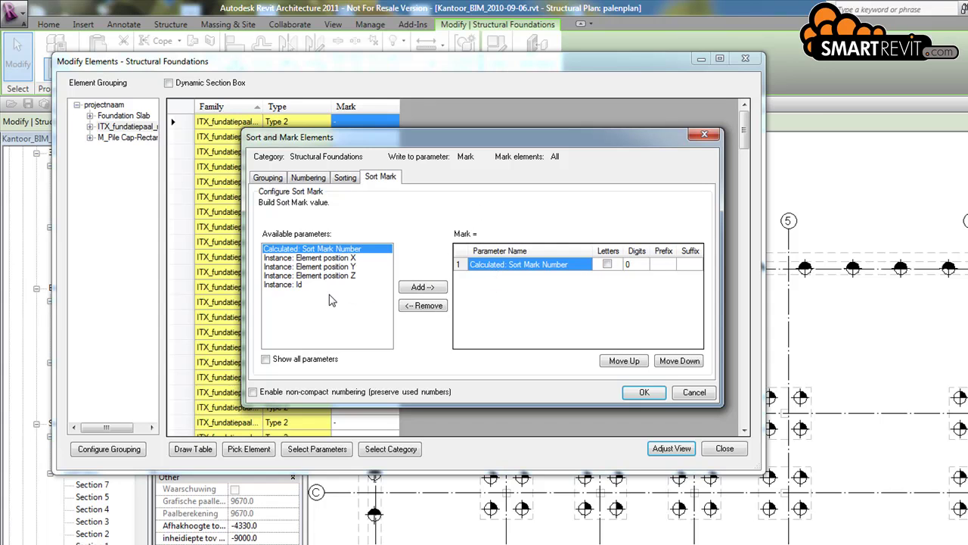
Edit the Sort Mark Number digits and apply, giving the piles Marks such as 5, 9, 8, 4.
click(265, 360)
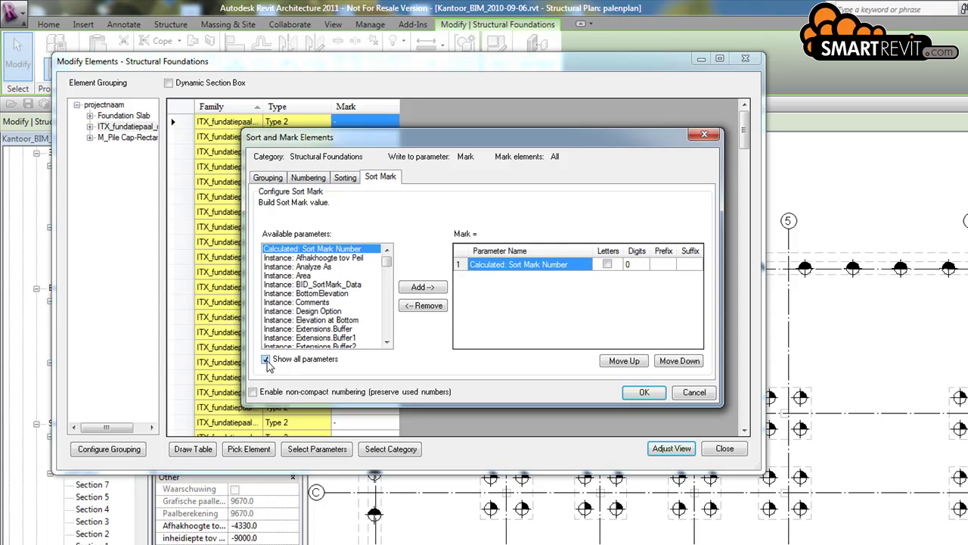
click(266, 360)
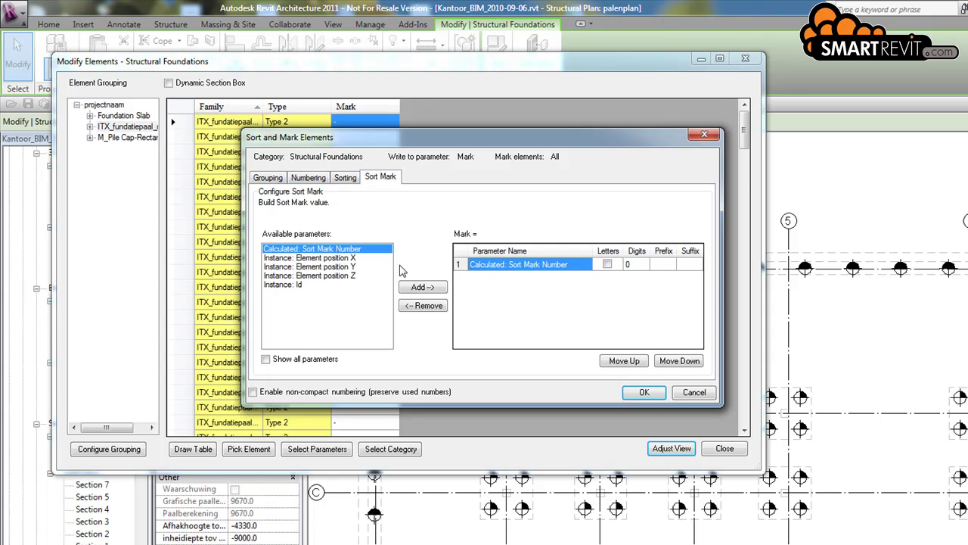
click(635, 265)
click(615, 263)
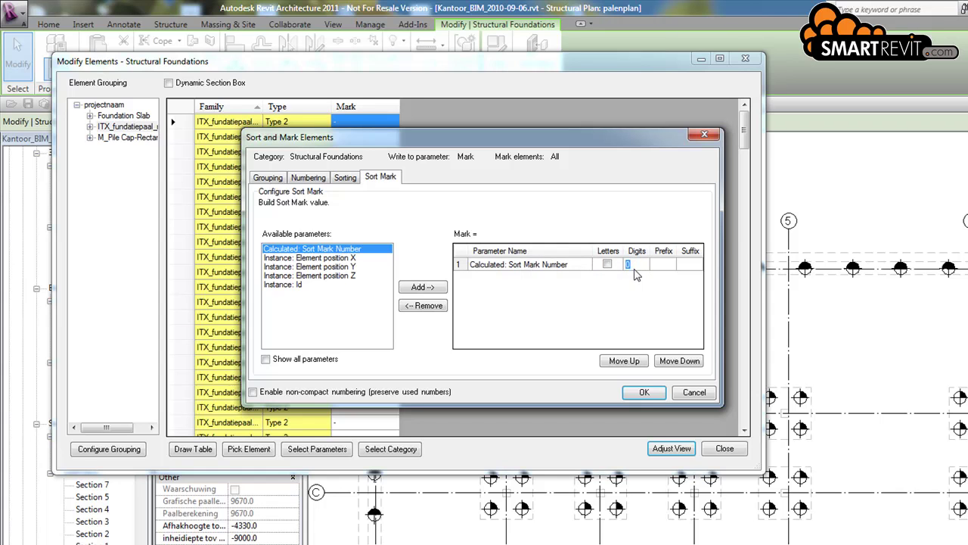
click(645, 392)
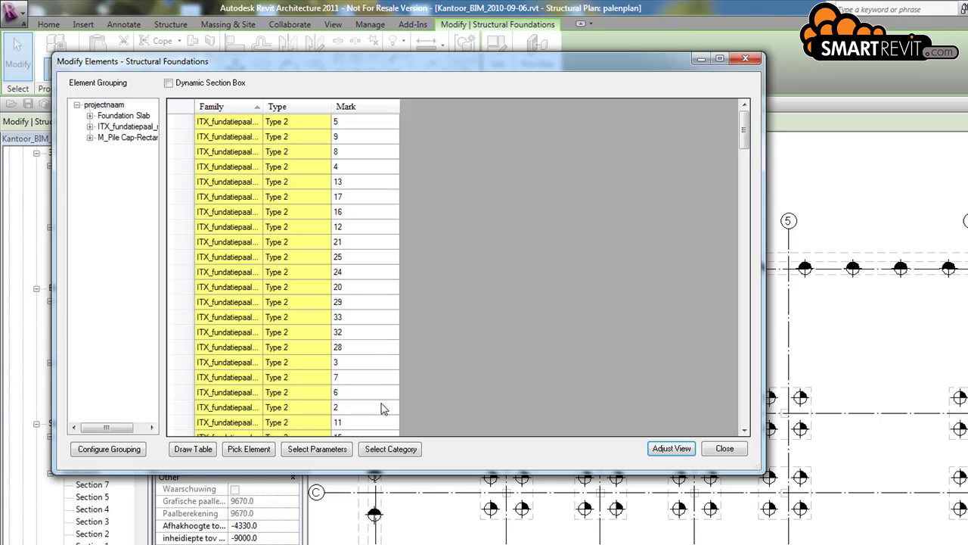
Close the Modify Elements table and deselect the foundations with Esc.
click(724, 450)
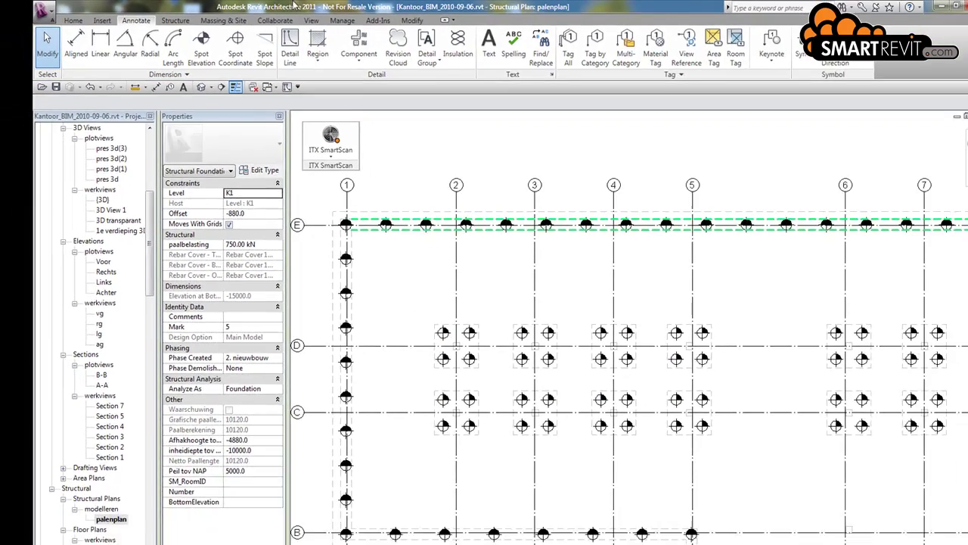
key(Escape)
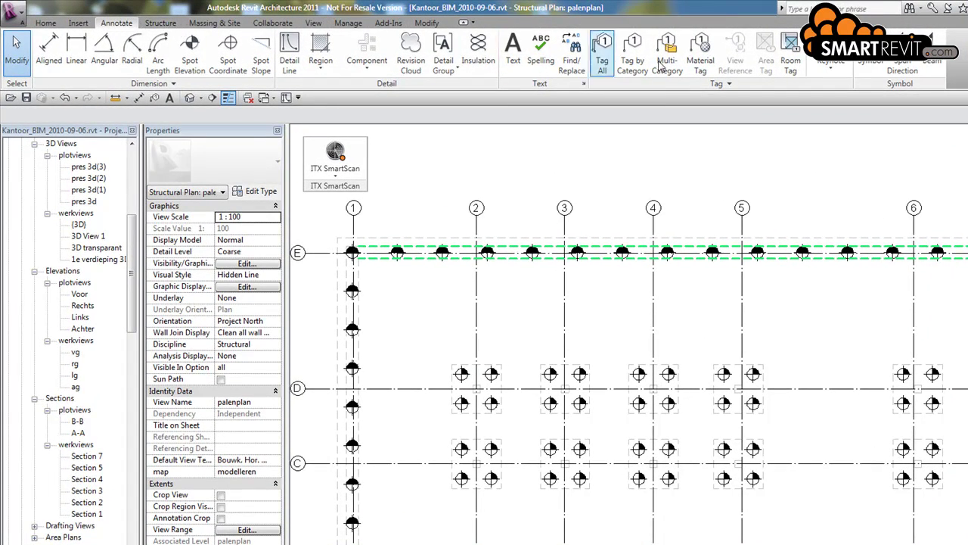
Run Tag All Not Tagged with the REX_Tag multi-category tag.
click(602, 54)
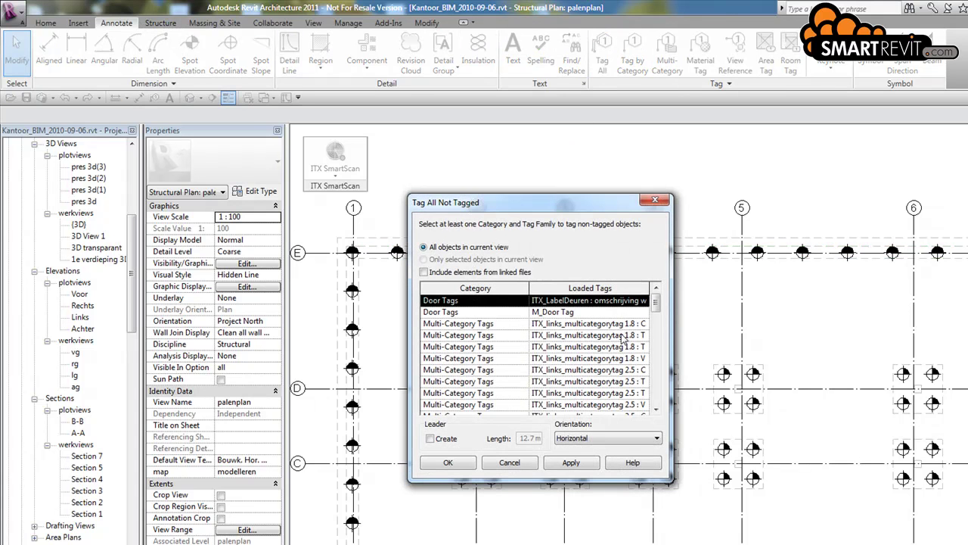
drag(655, 307, 664, 354)
click(479, 372)
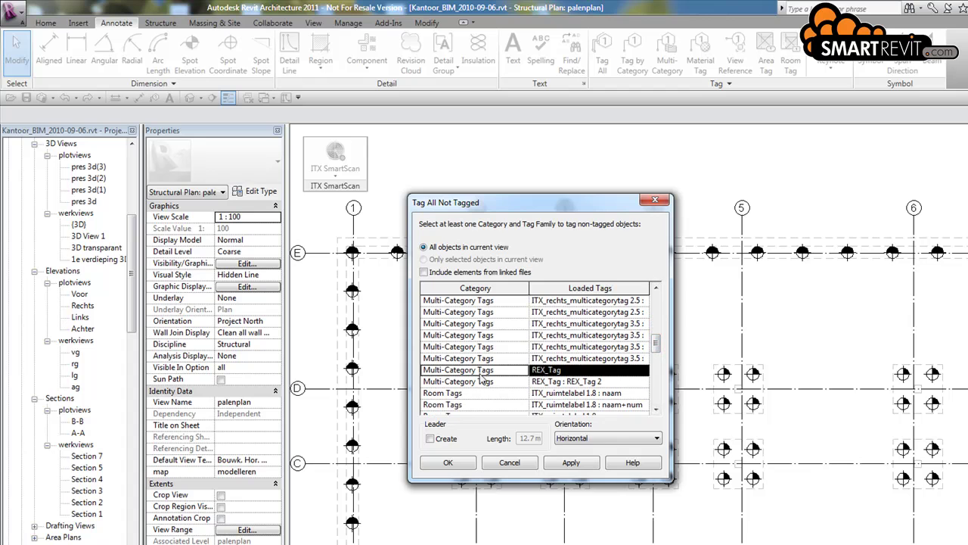
click(447, 464)
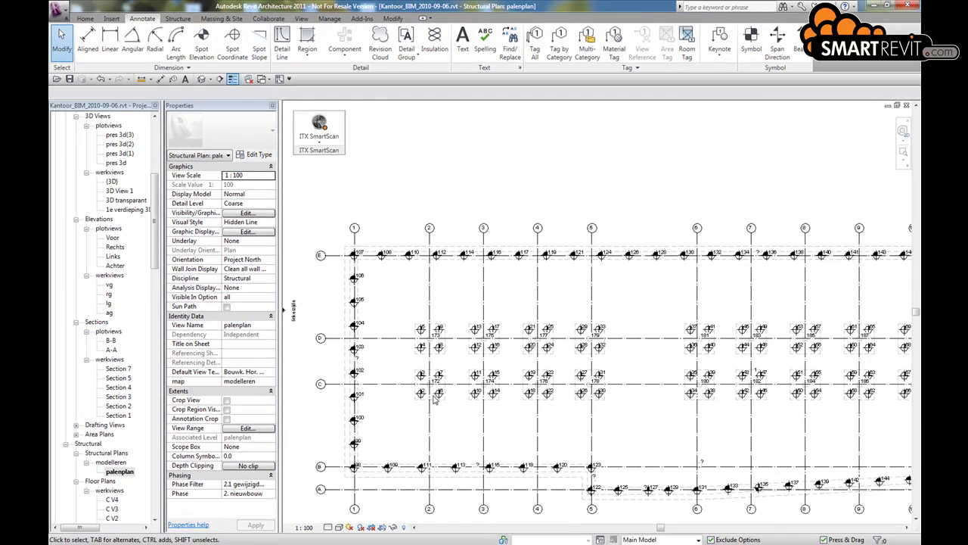
scroll(435, 401, up, 3)
scroll(435, 401, up, 2)
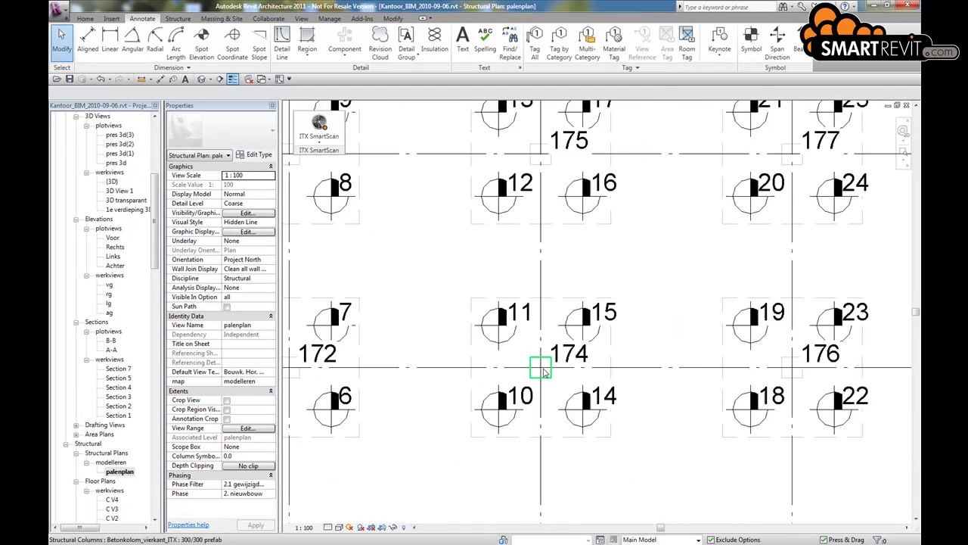
click(201, 78)
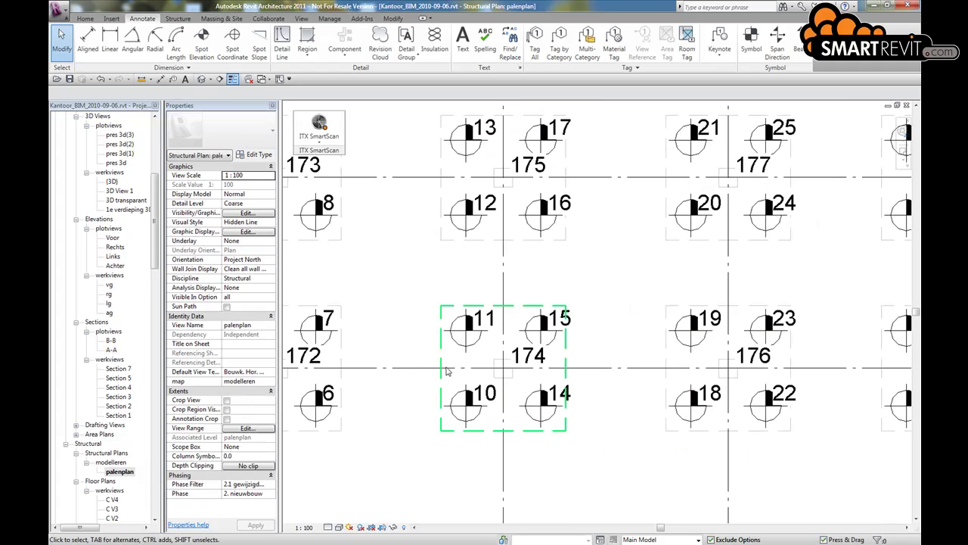
middle_drag(490, 359, 512, 396)
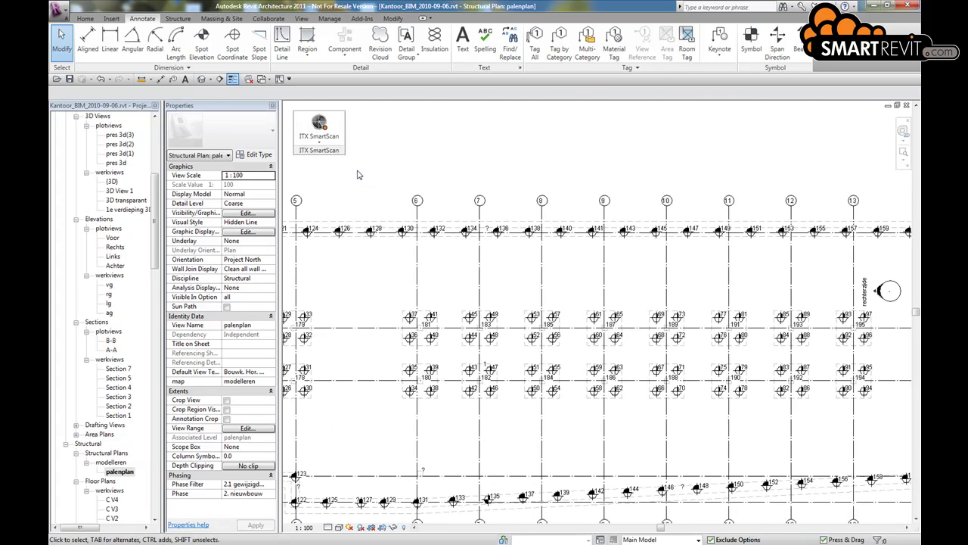